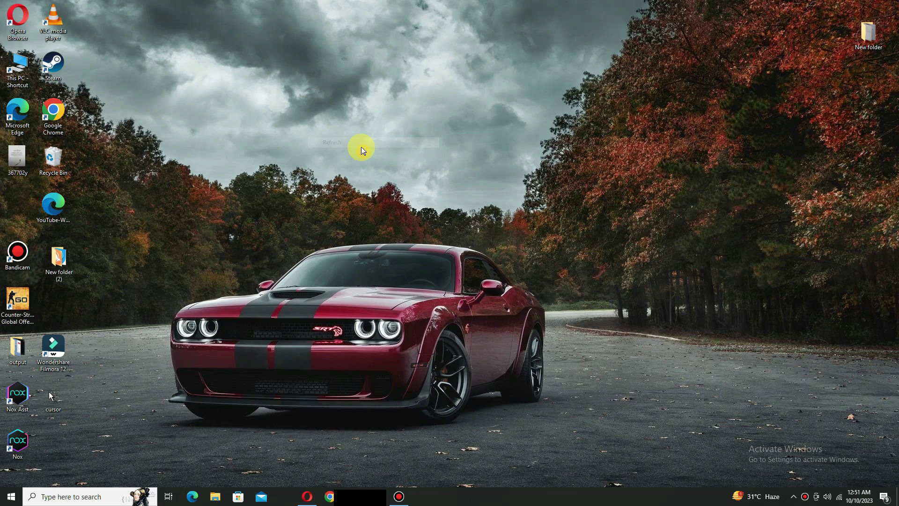
Step: Launch the Opera browser from the taskbar
{"action": "left_click", "coordinate": [305, 497]}
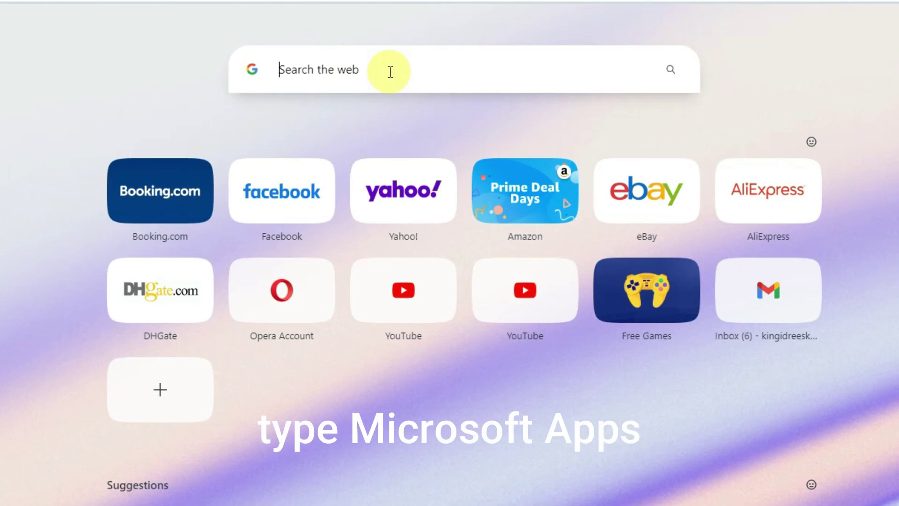
Step: Search the web for 'microsoft apps' and open the 'Home - Microsoft Apps' result
{"action": "type", "text": "microsoft apps"}
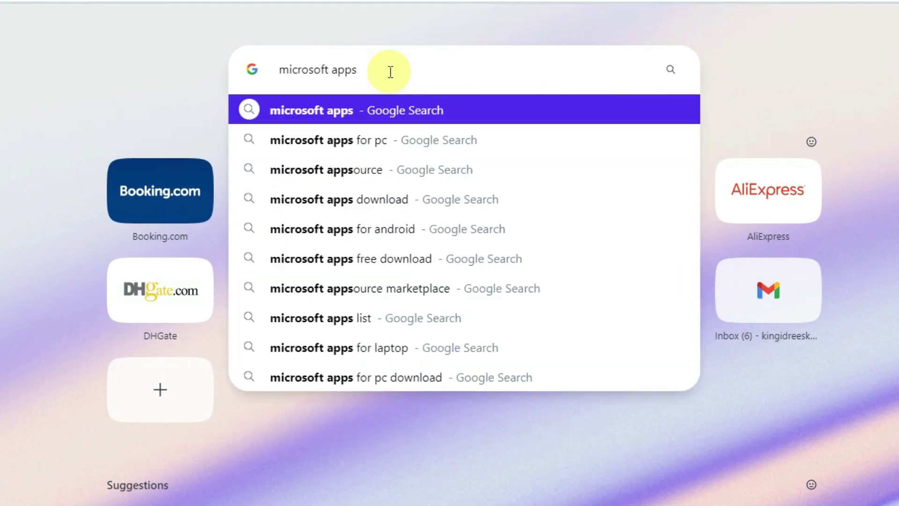
{"action": "left_click", "coordinate": [670, 70]}
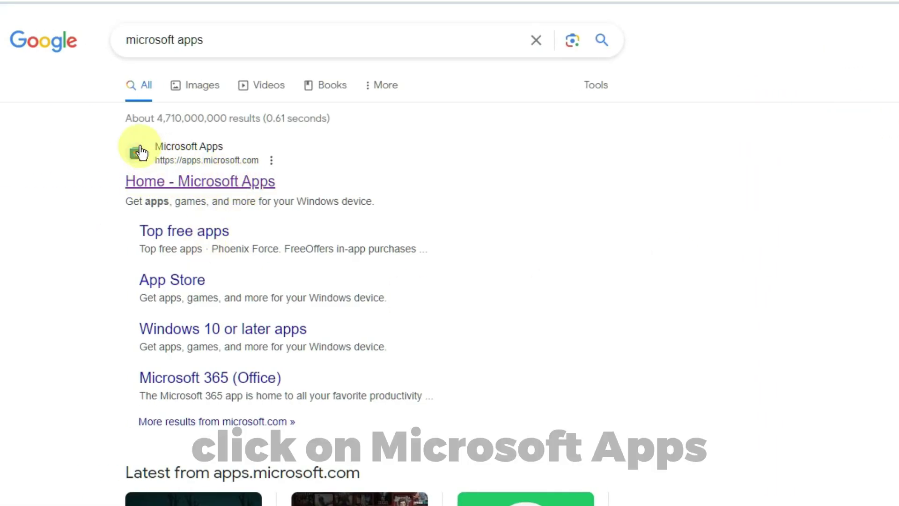
{"action": "left_click", "coordinate": [210, 183]}
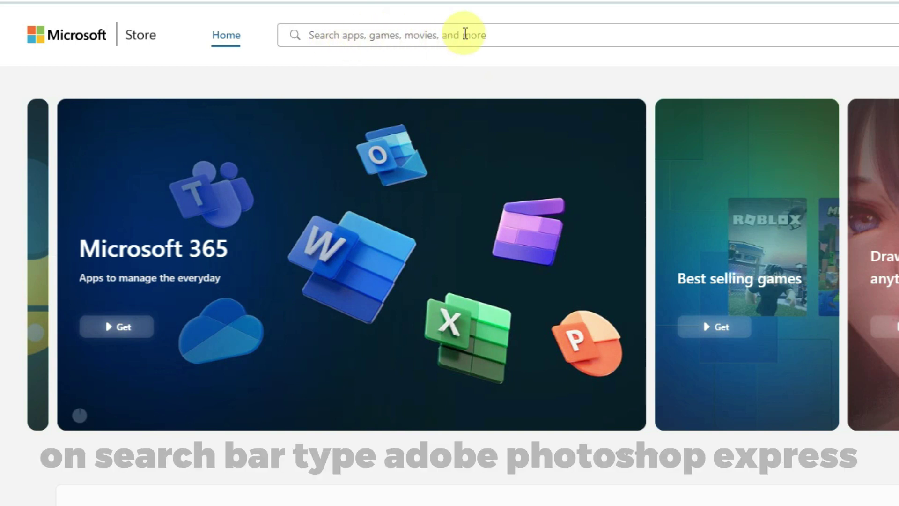
Step: Search the Microsoft Store for 'adobe photoshop express'
{"action": "left_click", "coordinate": [465, 34]}
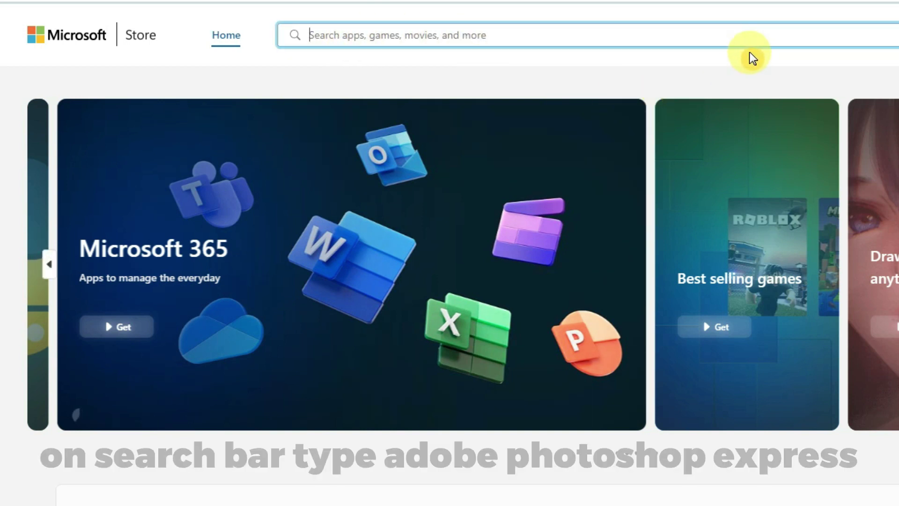
{"action": "type", "text": "adobe "}
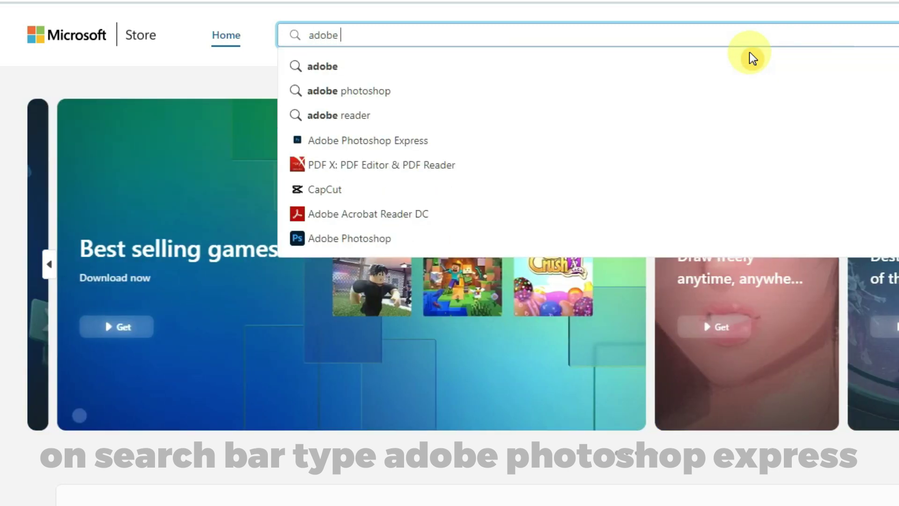
{"action": "type", "text": "photoshop e"}
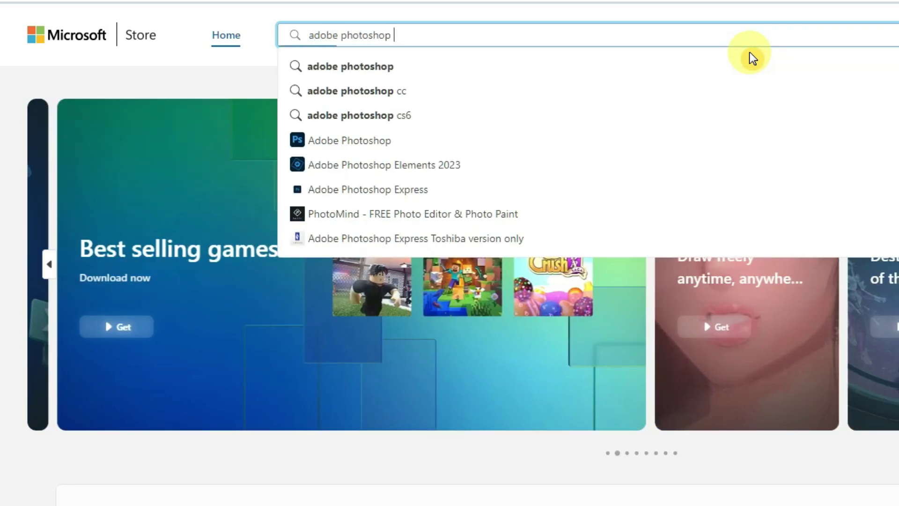
{"action": "type", "text": "xpress"}
{"action": "key", "text": "Return"}
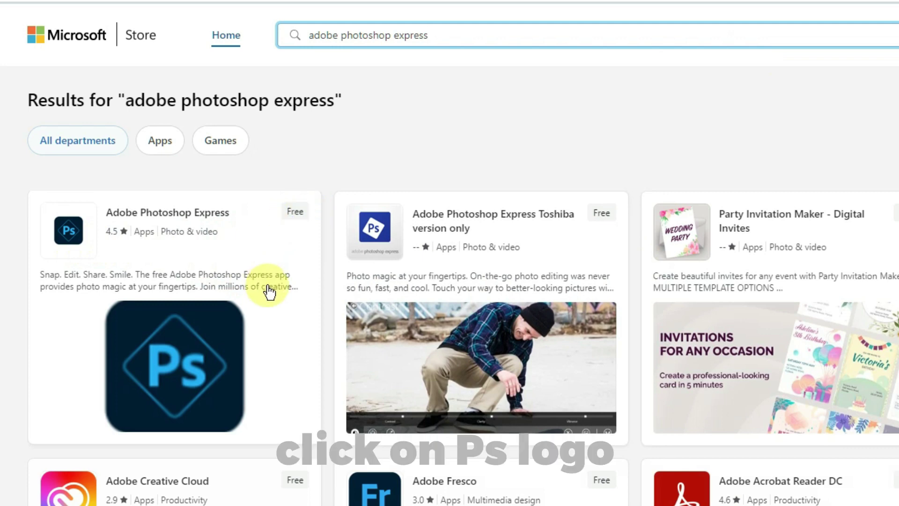
Step: Install Adobe Photoshop Express from its product page, handing off to the Microsoft Store app
{"action": "left_click", "coordinate": [189, 349]}
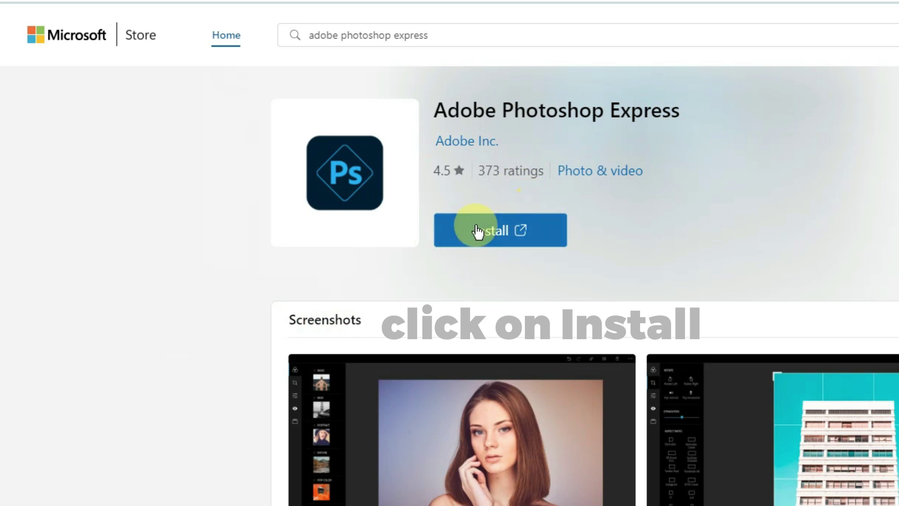
{"action": "left_click", "coordinate": [499, 228]}
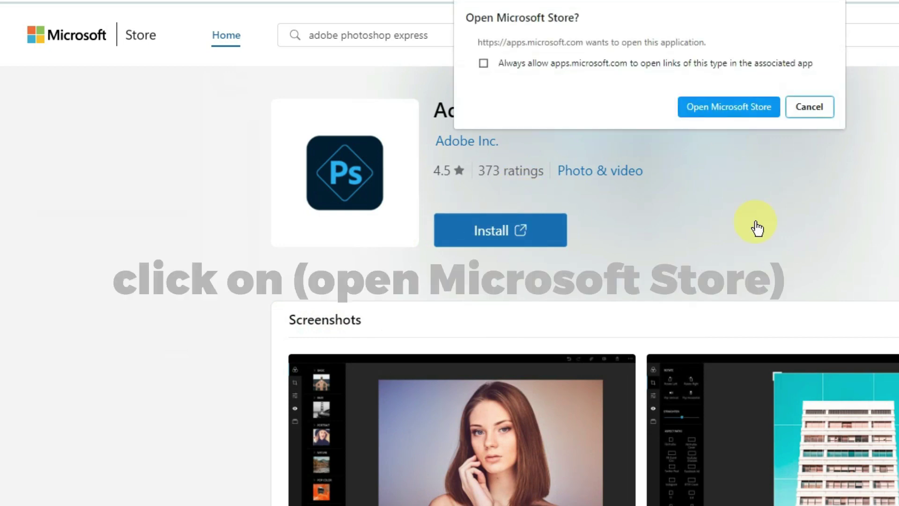
{"action": "left_click", "coordinate": [737, 108]}
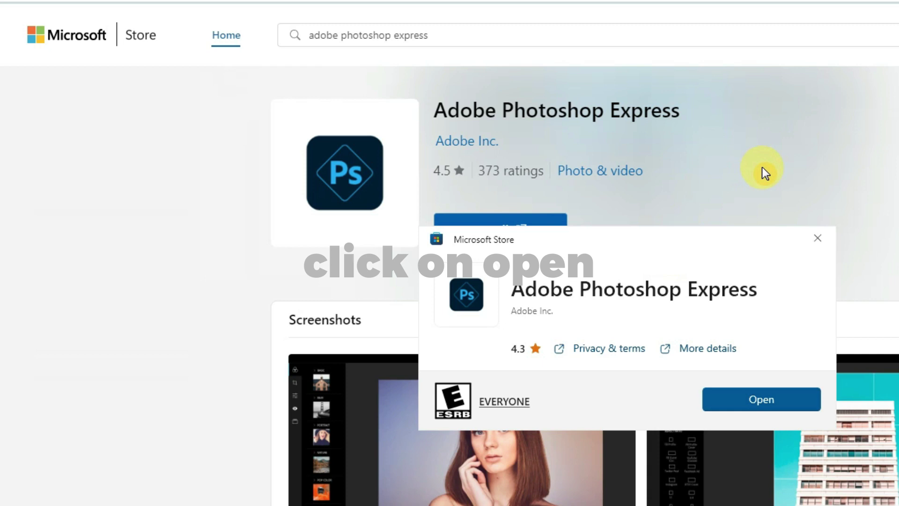
Step: Open Adobe Photoshop Express and page through the intro slides, Remove Noise through Heal Spots
{"action": "left_click", "coordinate": [785, 397]}
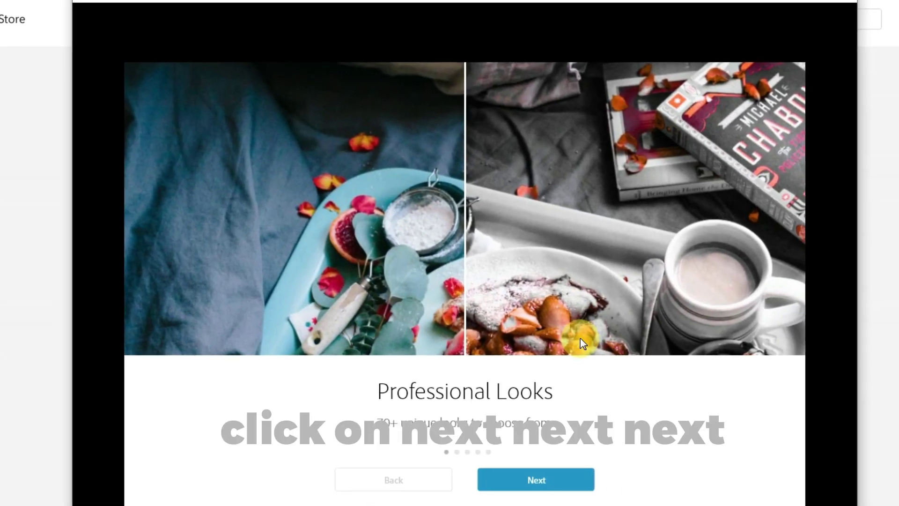
{"action": "left_click", "coordinate": [555, 477]}
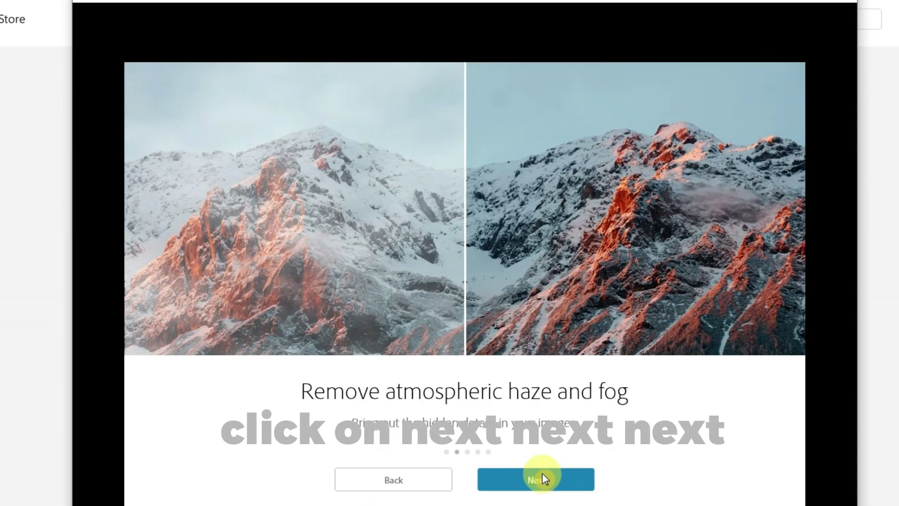
{"action": "left_click", "coordinate": [543, 475]}
{"action": "left_click", "coordinate": [573, 479]}
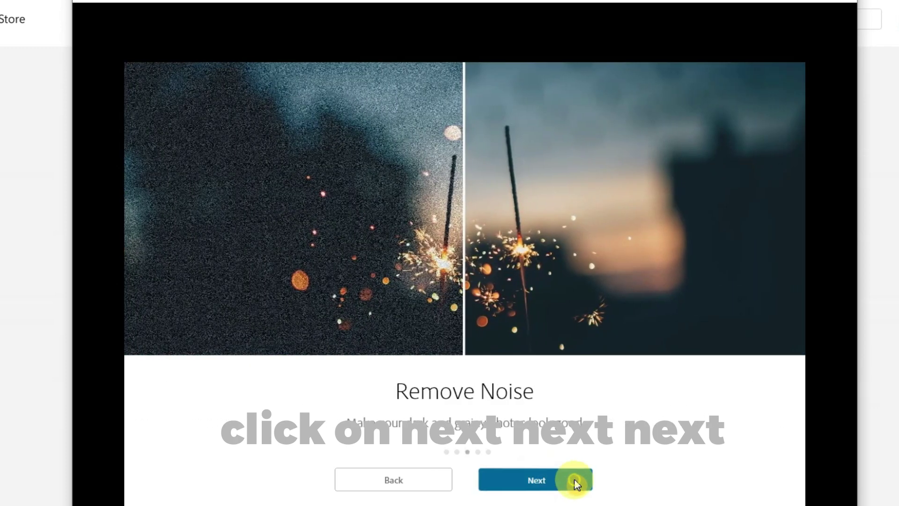
{"action": "left_click", "coordinate": [552, 482]}
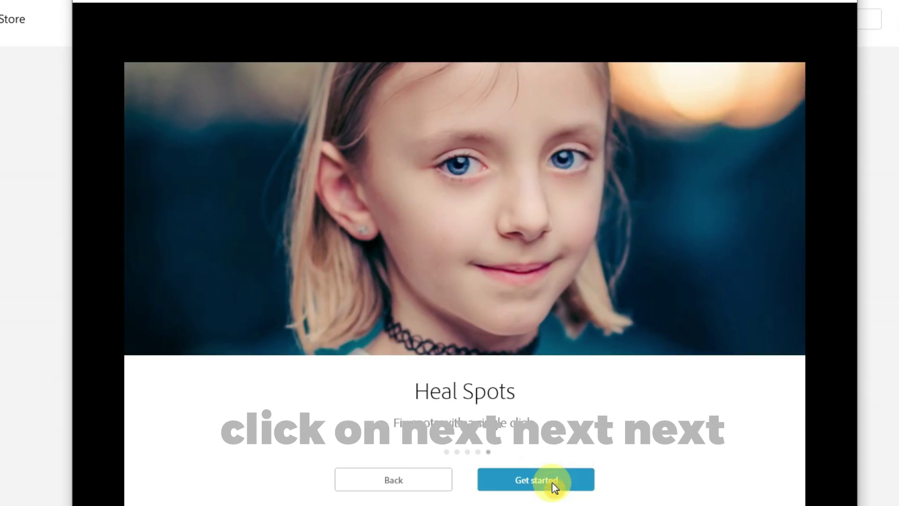
{"action": "left_click", "coordinate": [552, 482]}
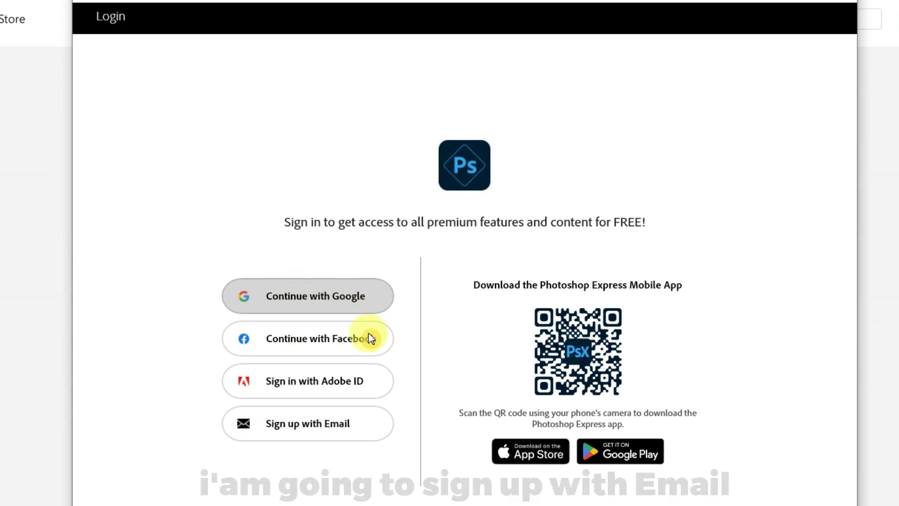
Step: Sign up with email, entering the e-mail address and a strong account password, then continue
{"action": "left_click", "coordinate": [345, 423]}
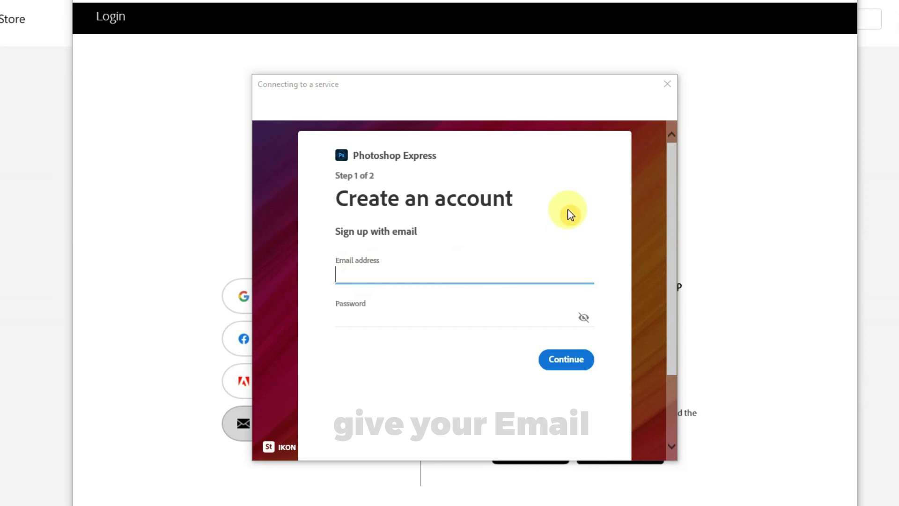
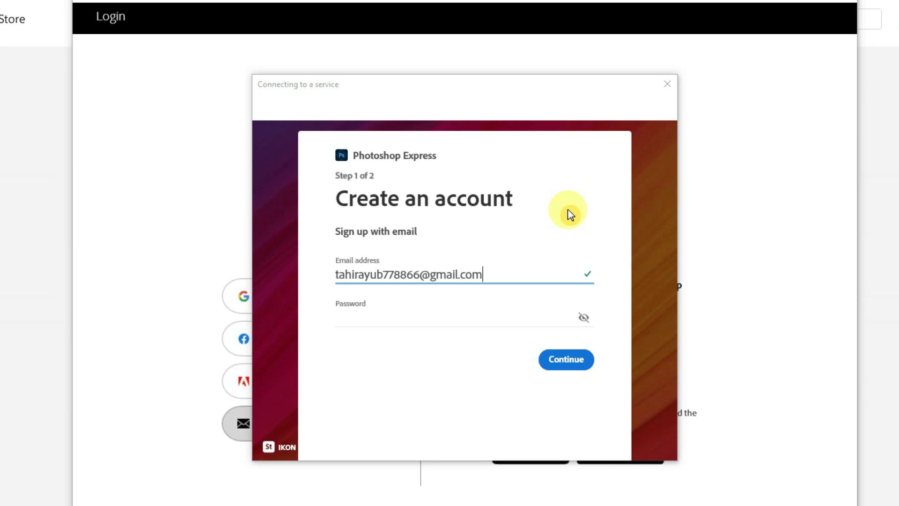
{"action": "left_click", "coordinate": [413, 314]}
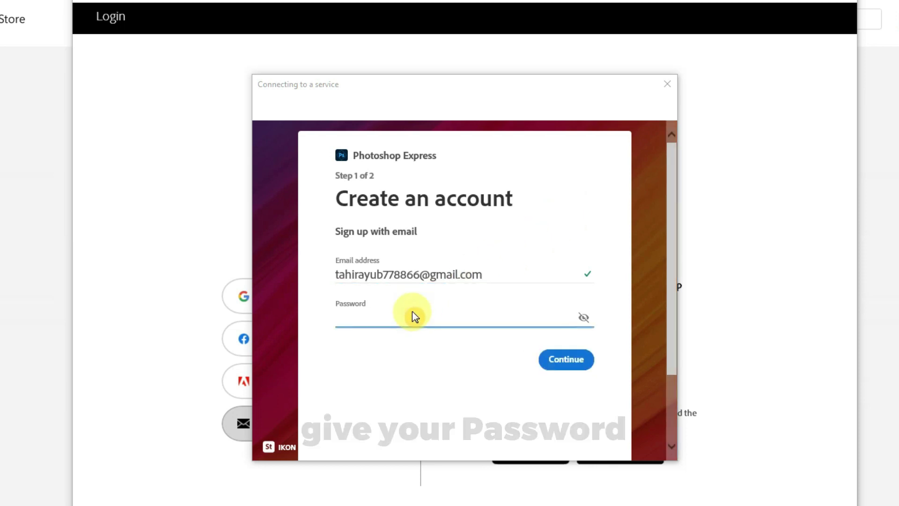
{"action": "type", "text": "••••••"}
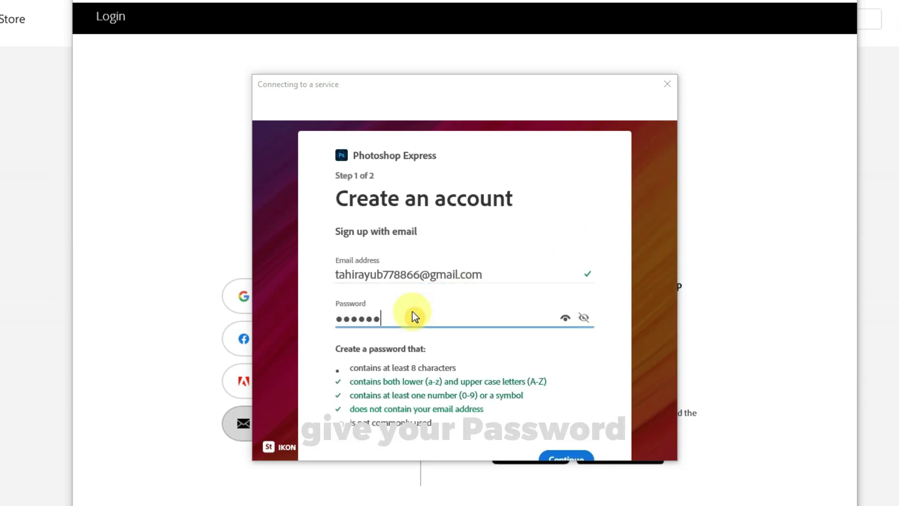
{"action": "type", "text": "••••••••"}
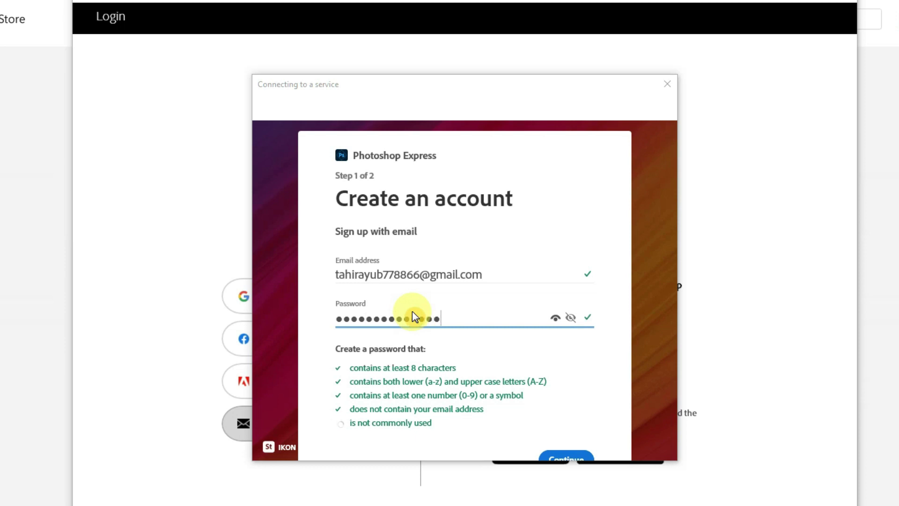
{"action": "scroll", "coordinate": [576, 407], "scroll_direction": "down", "scroll_amount": 1}
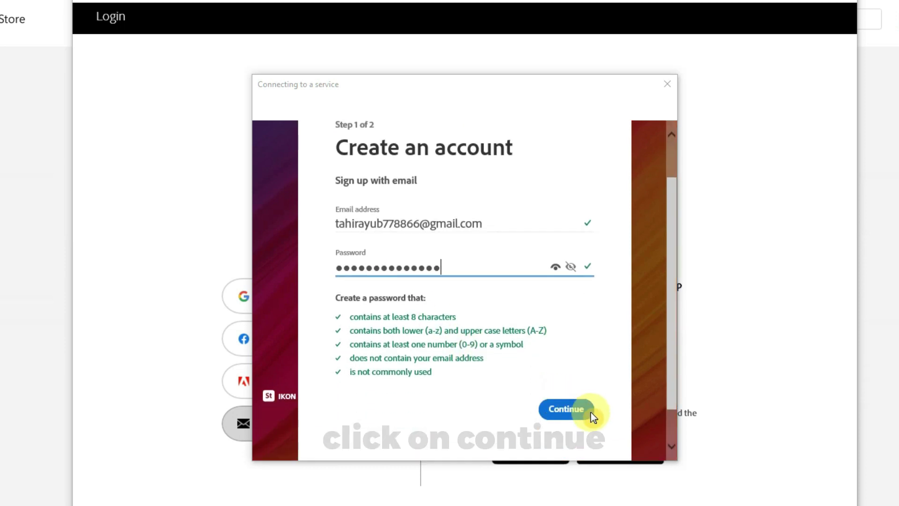
{"action": "left_click", "coordinate": [574, 405]}
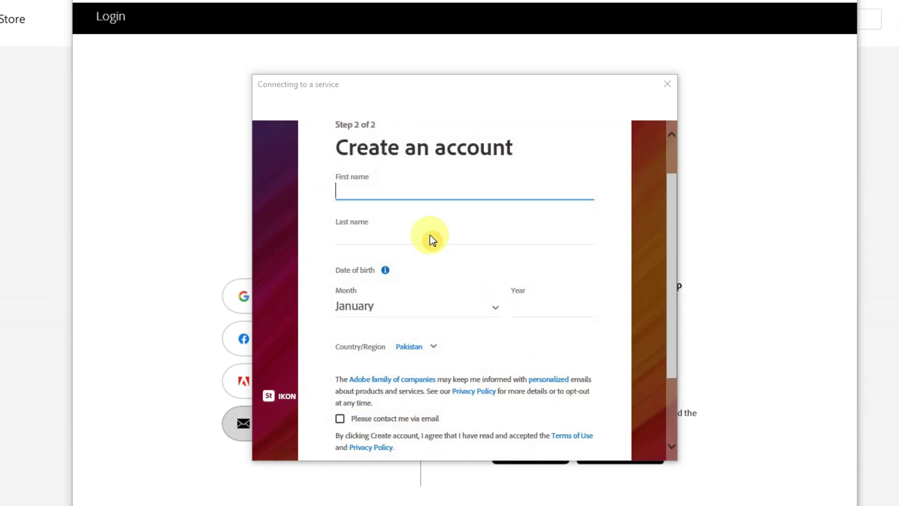
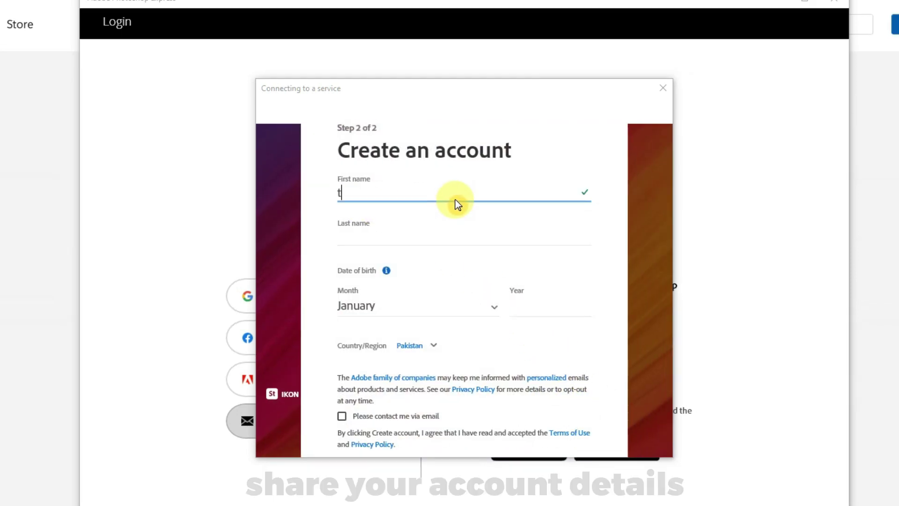
Step: Enter the account holder's first and last name
{"action": "left_click", "coordinate": [372, 232]}
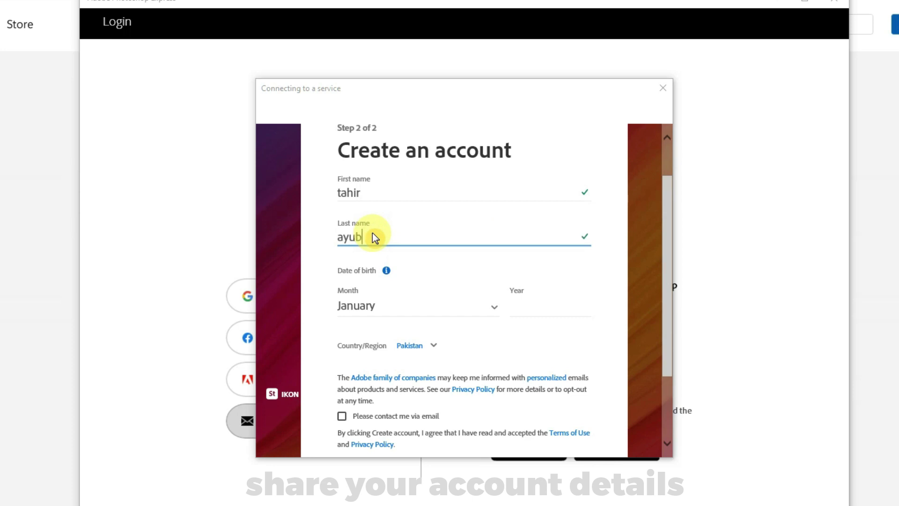
Step: Set the birth date to December 1995 and submit the sign-up form
{"action": "left_click", "coordinate": [358, 305]}
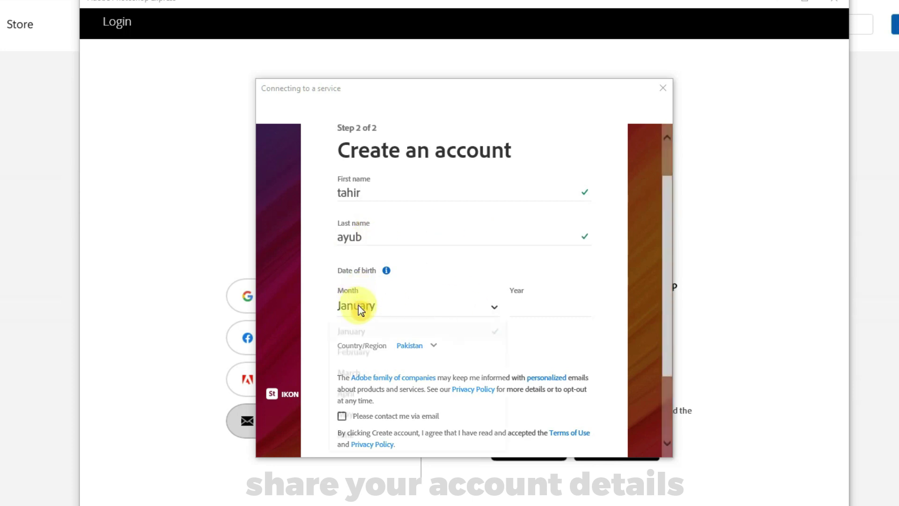
{"action": "scroll", "coordinate": [375, 394], "scroll_direction": "down", "scroll_amount": 2}
{"action": "scroll", "coordinate": [364, 441], "scroll_direction": "down", "scroll_amount": 3}
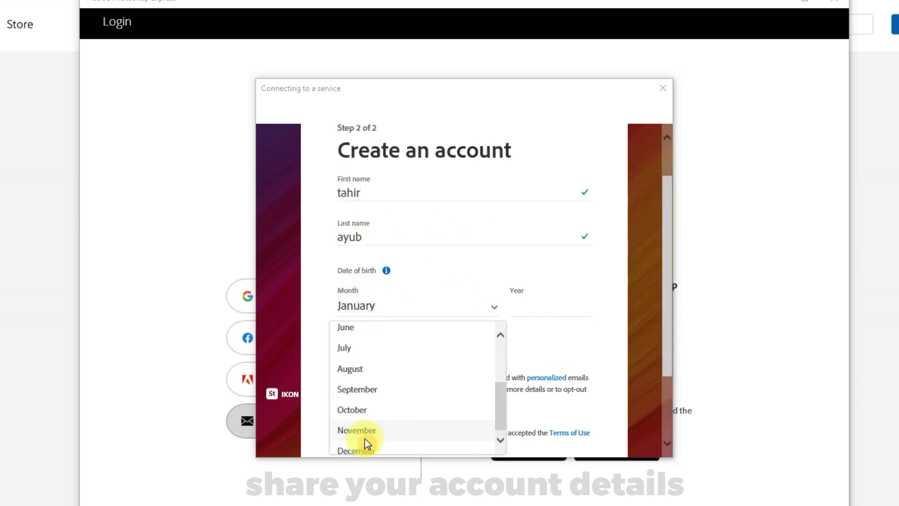
{"action": "left_click", "coordinate": [363, 442]}
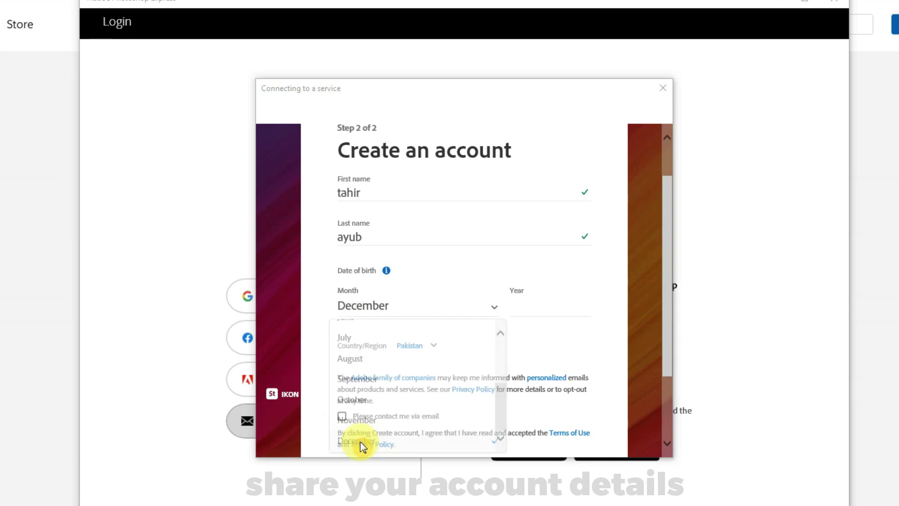
{"action": "left_click", "coordinate": [534, 304]}
{"action": "type", "text": "199"}
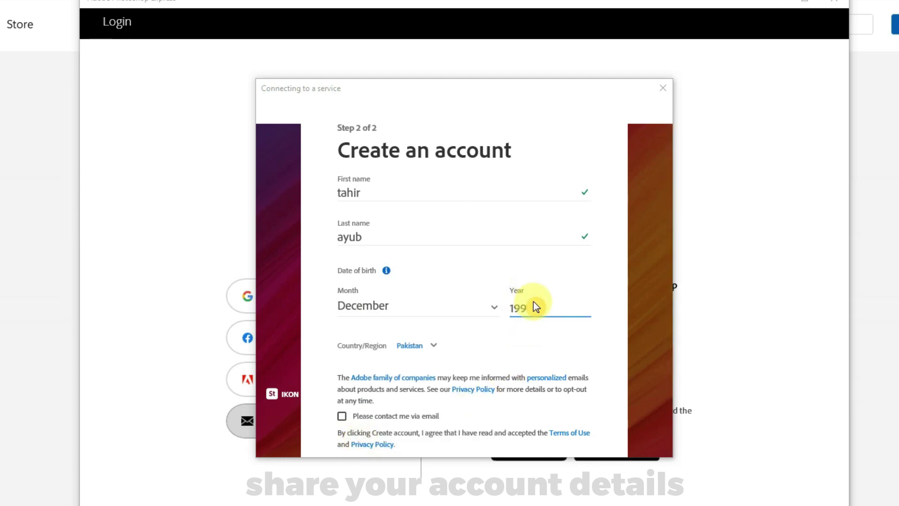
{"action": "type", "text": "5"}
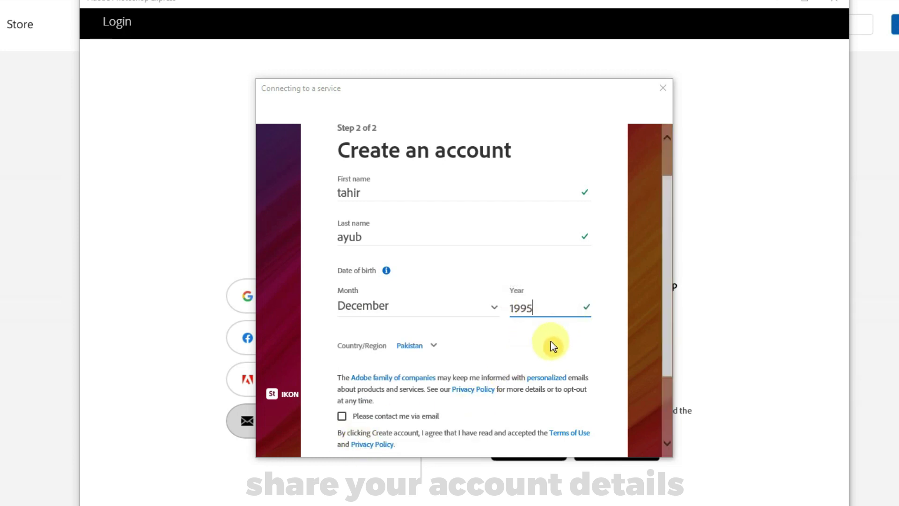
{"action": "scroll", "coordinate": [468, 384], "scroll_direction": "down", "scroll_amount": 2}
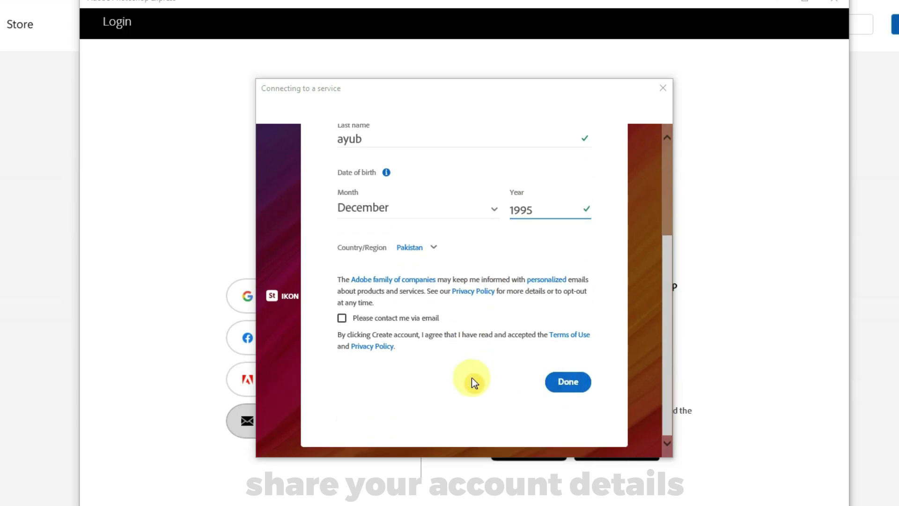
{"action": "left_click", "coordinate": [573, 384]}
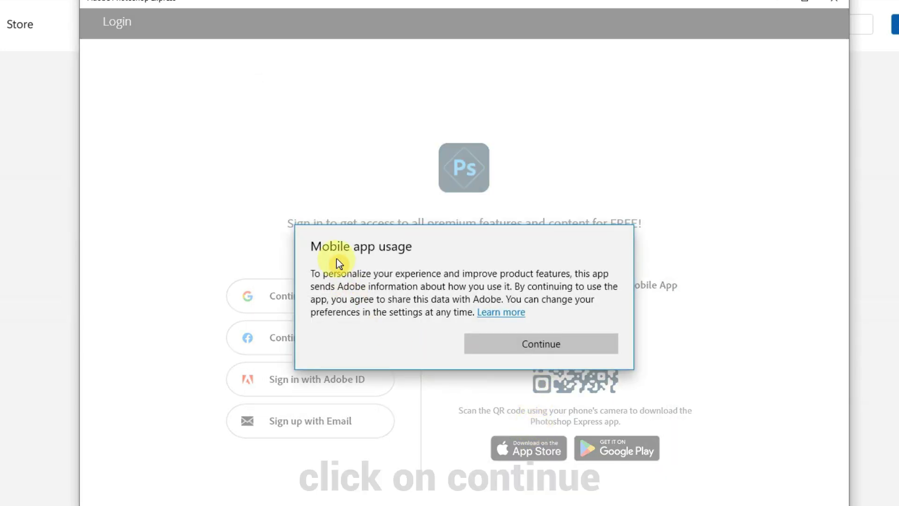
Step: Continue past the Mobile app usage notice to reach the Login page
{"action": "left_click", "coordinate": [548, 345]}
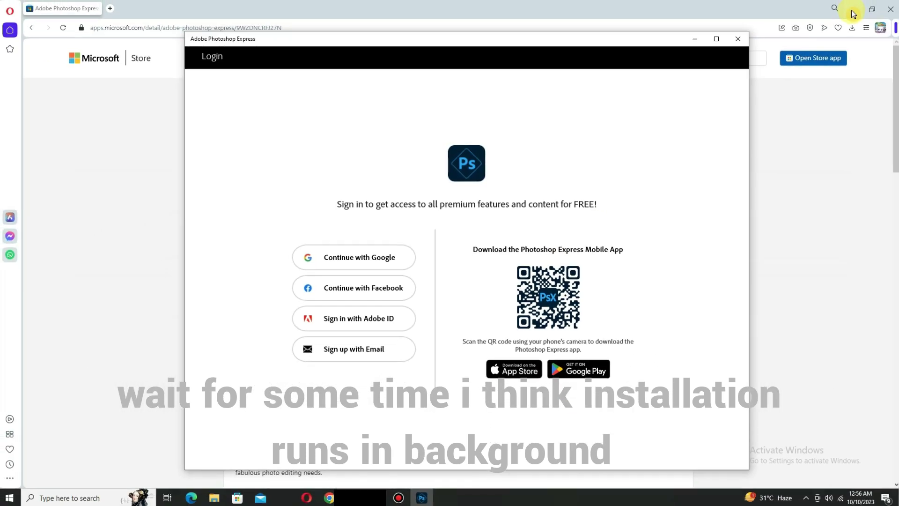
Step: Minimize Opera and the Photoshop Express window, then relaunch the app from the Microsoft Store
{"action": "left_click", "coordinate": [853, 14]}
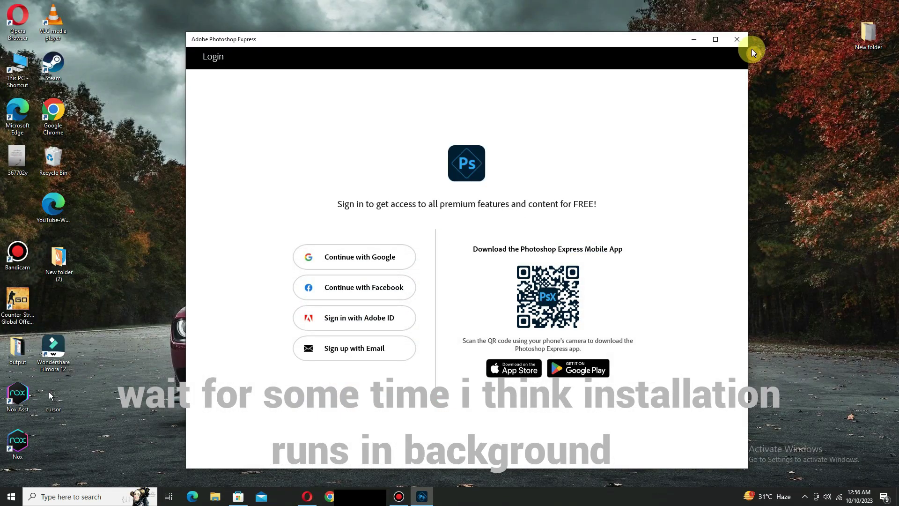
{"action": "left_click", "coordinate": [694, 39]}
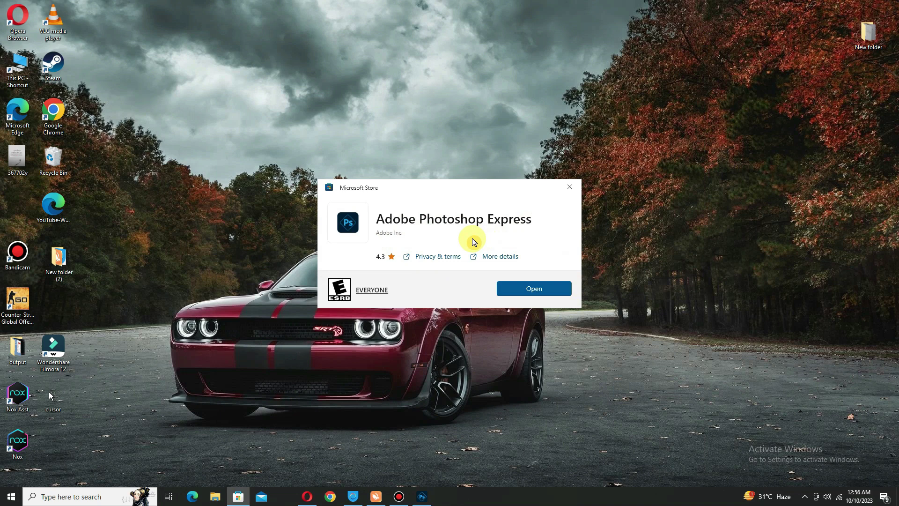
{"action": "left_click", "coordinate": [559, 290]}
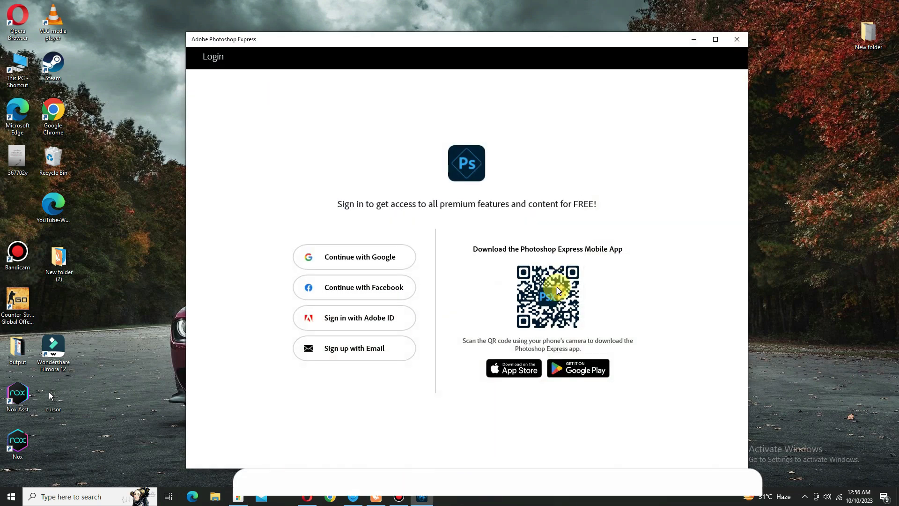